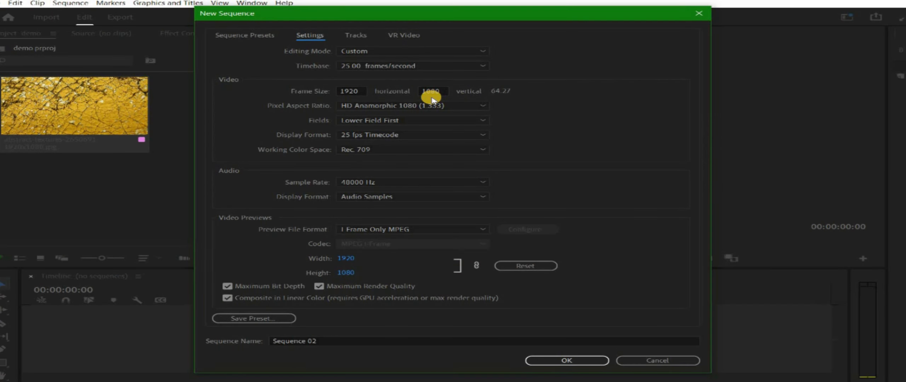
# Confirm the 1920×1080, 25 fps settings to create Sequence 02
pyautogui.click(567, 361)
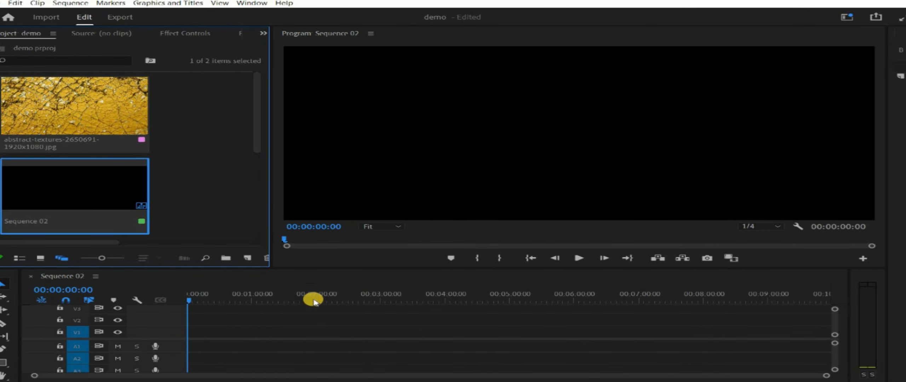
# Return the playhead to the sequence start and make room beside the program monitor
pyautogui.click(223, 304)
pyautogui.moveTo(197, 306); pyautogui.dragTo(187, 304)
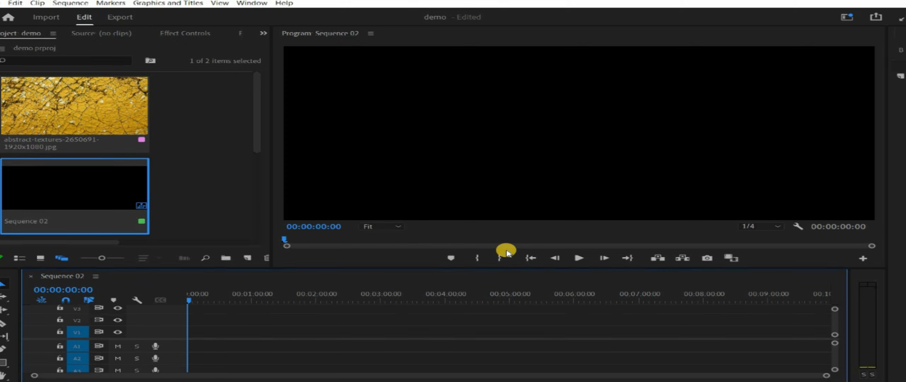
pyautogui.moveTo(887, 185); pyautogui.dragTo(735, 205)
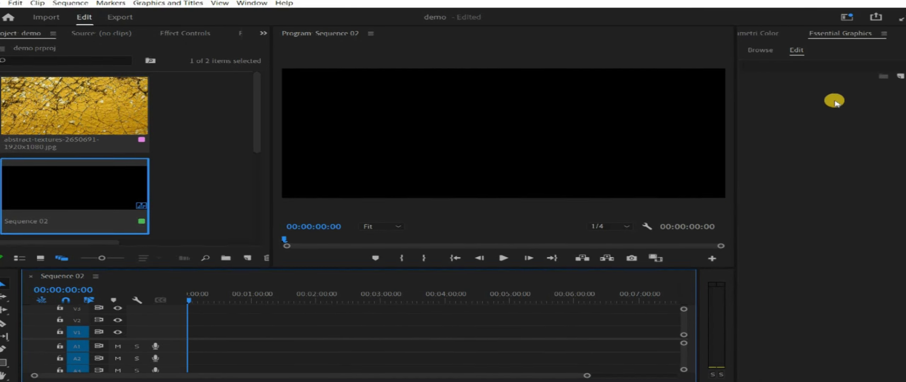
# Show and widen the Essential Graphics panel, then bring up its New Layer choices
pyautogui.click(252, 3)
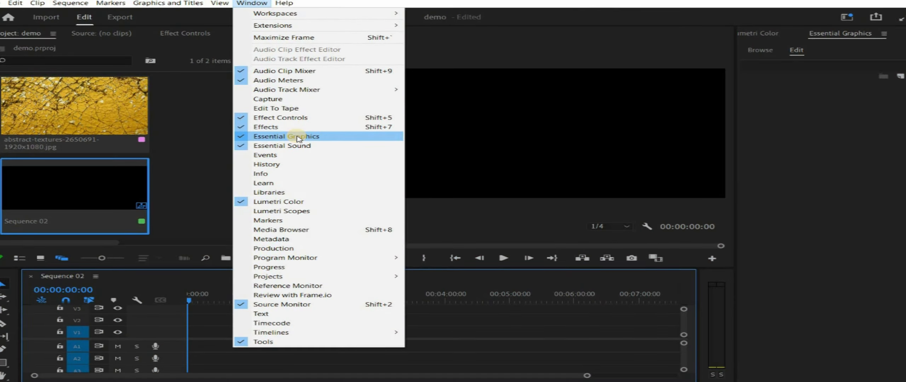
pyautogui.click(297, 137)
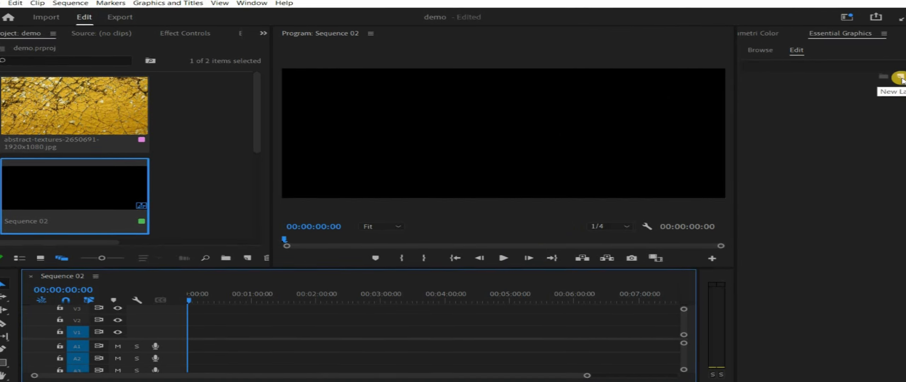
pyautogui.moveTo(735, 101); pyautogui.dragTo(710, 101)
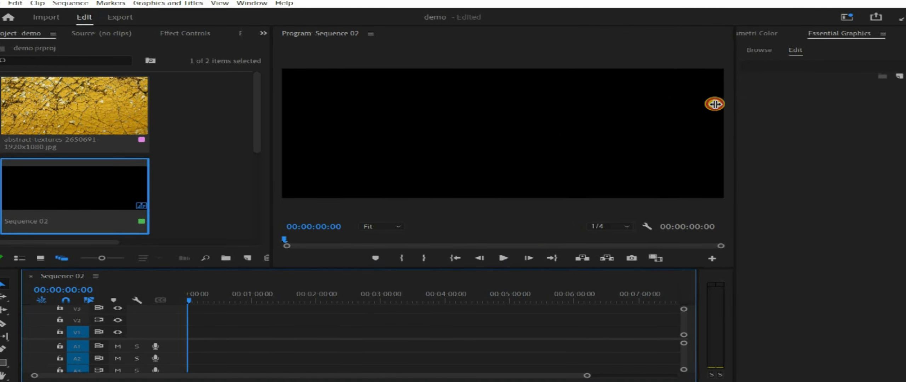
pyautogui.click(899, 78)
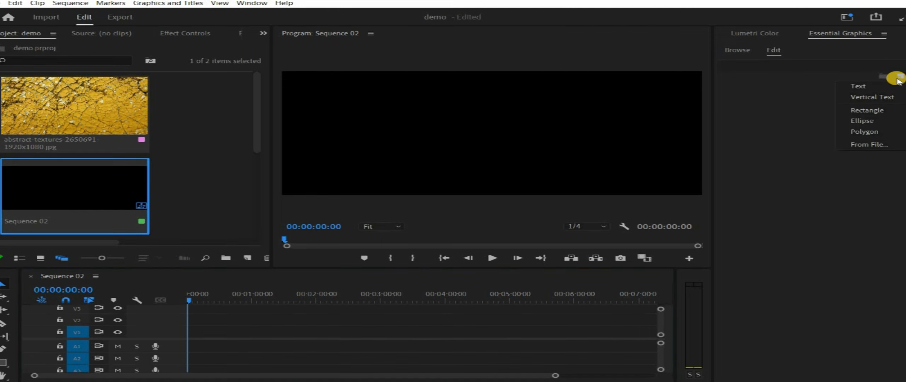
pyautogui.click(864, 87)
pyautogui.moveTo(565, 134); pyautogui.dragTo(537, 132)
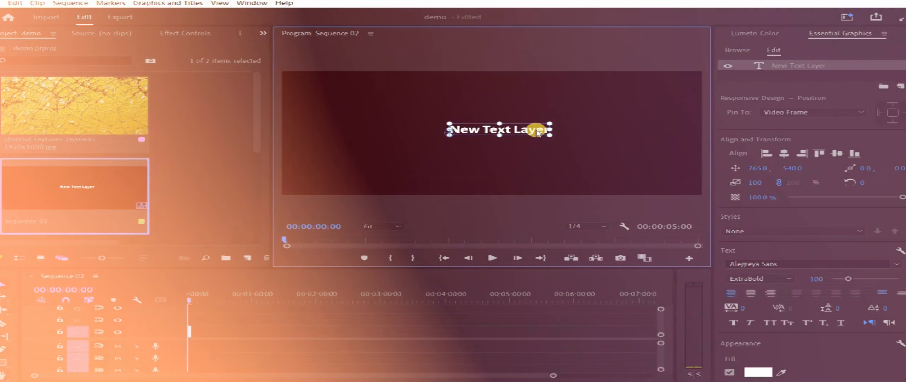
pyautogui.doubleClick(537, 131)
pyautogui.click(9, 286)
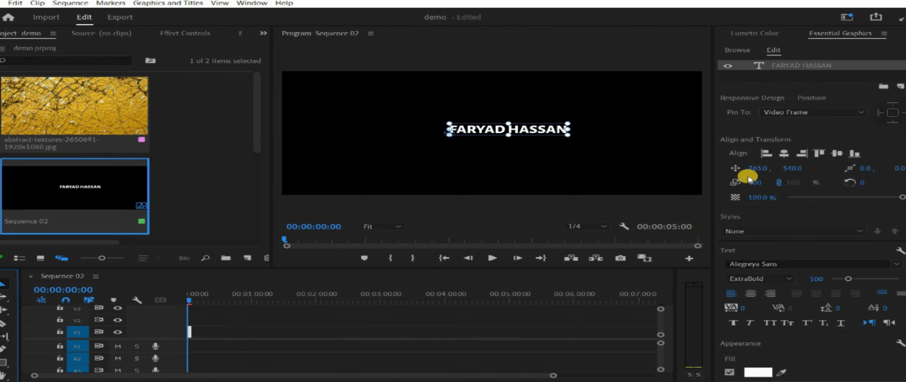
pyautogui.moveTo(754, 183); pyautogui.dragTo(839, 182)
pyautogui.moveTo(648, 142); pyautogui.dragTo(543, 138)
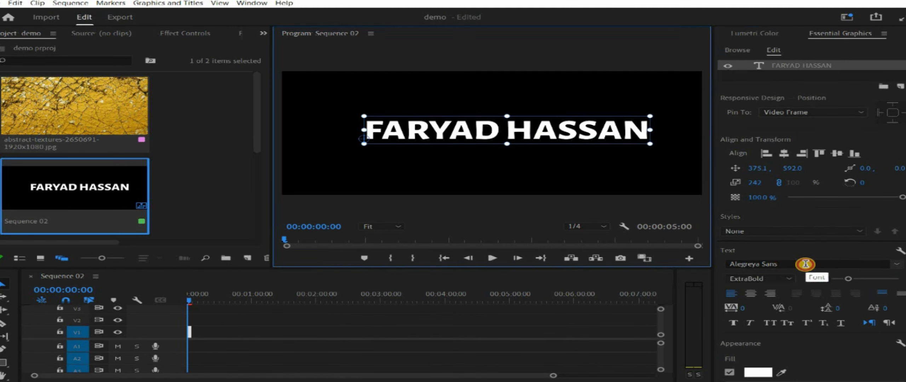
# Set the title font to Alegreya Sans ExtraBold, scale it to 298, and centre it in the frame
pyautogui.click(801, 263)
pyautogui.write('BOLD')
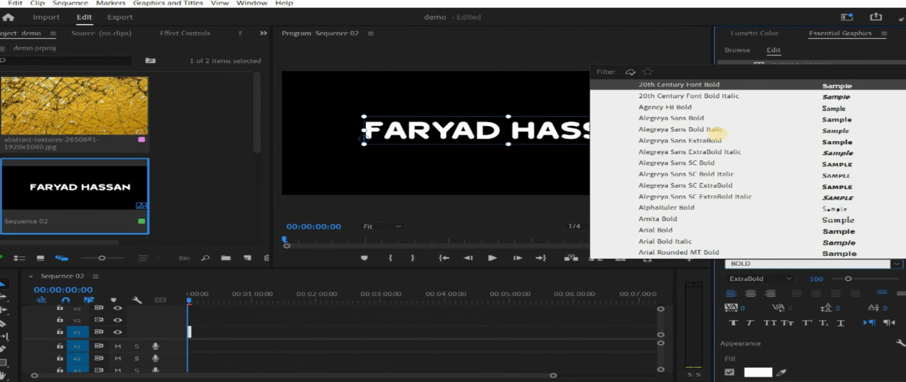
pyautogui.click(699, 143)
pyautogui.moveTo(754, 183); pyautogui.dragTo(778, 182)
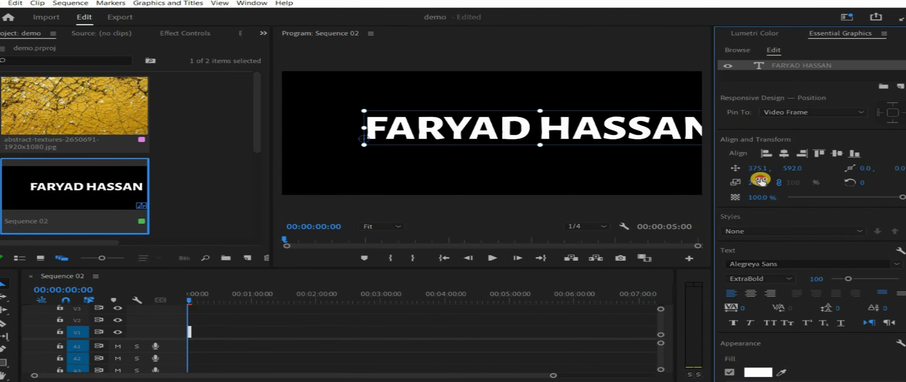
pyautogui.click(784, 153)
pyautogui.click(838, 153)
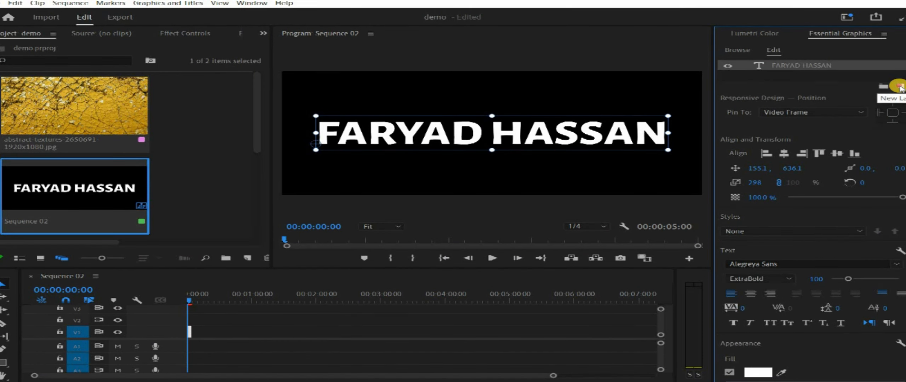
pyautogui.click(900, 87)
# Add the abstract textures image as a new layer in the graphic
pyautogui.click(900, 87)
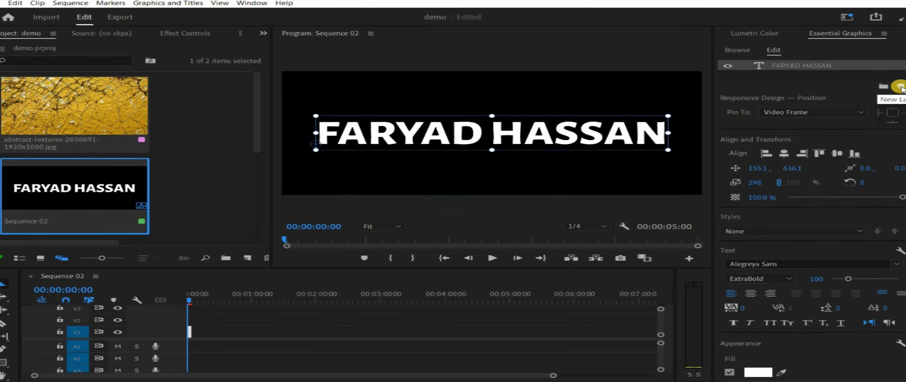
pyautogui.click(899, 87)
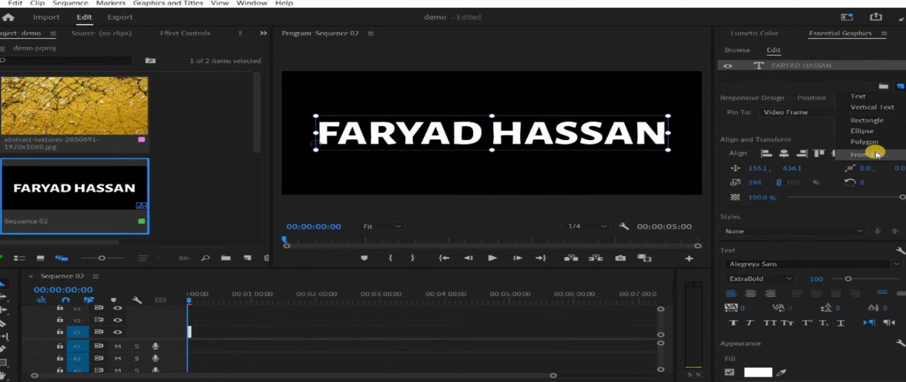
pyautogui.click(876, 155)
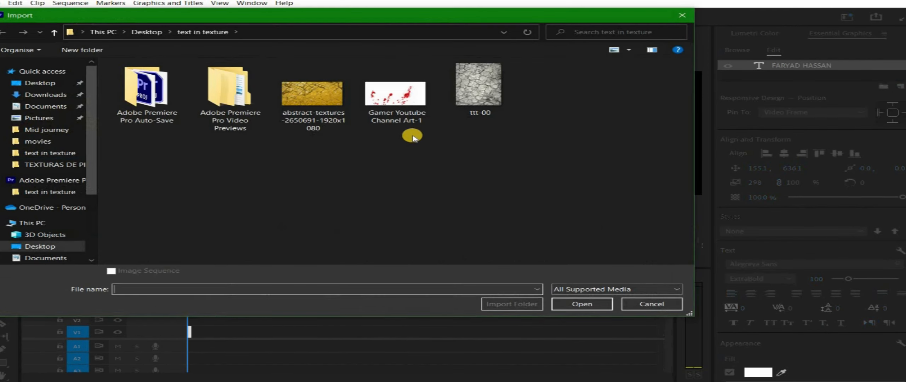
pyautogui.click(313, 95)
pyautogui.click(561, 305)
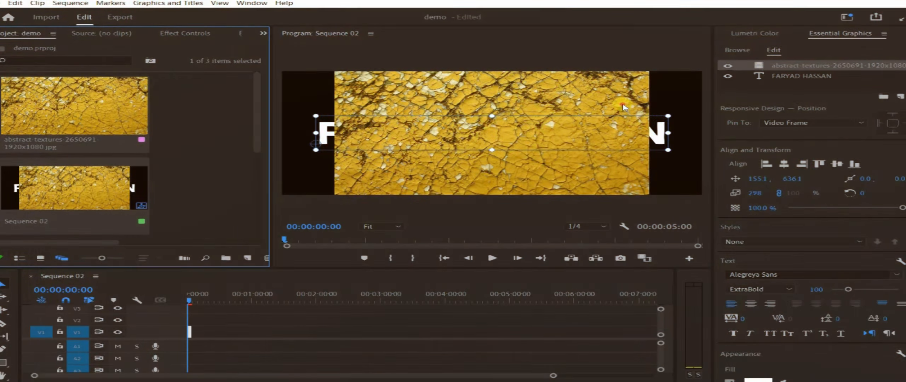
# Scale the texture layer to 132 to fill the frame and move it below the text layer
pyautogui.click(649, 132)
pyautogui.moveTo(649, 132); pyautogui.dragTo(724, 136)
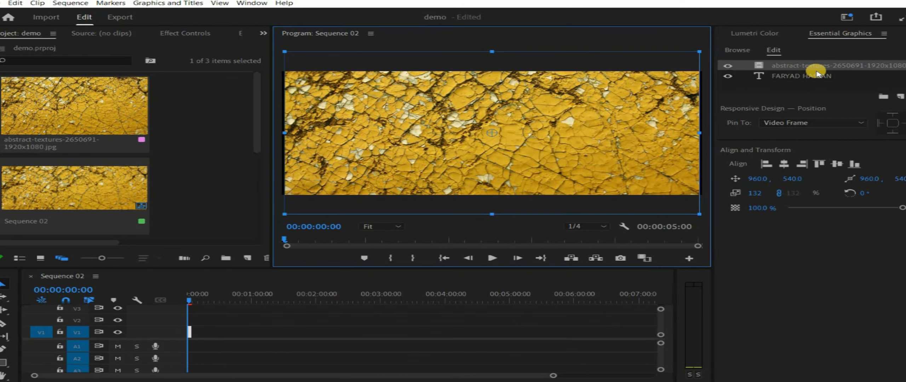
pyautogui.moveTo(815, 66); pyautogui.dragTo(815, 78)
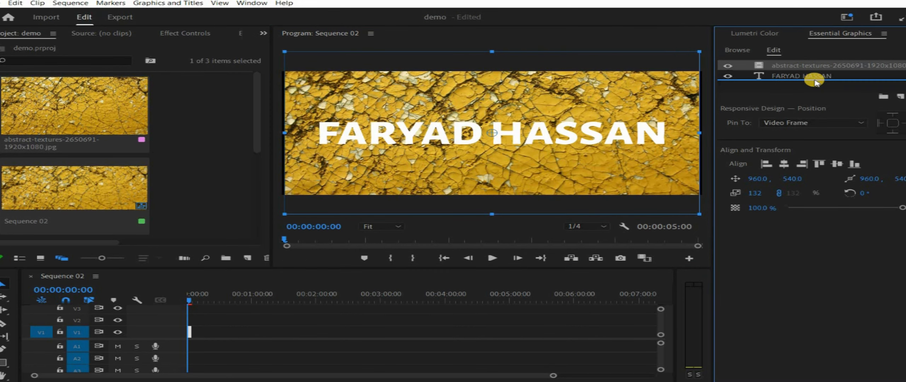
pyautogui.click(768, 66)
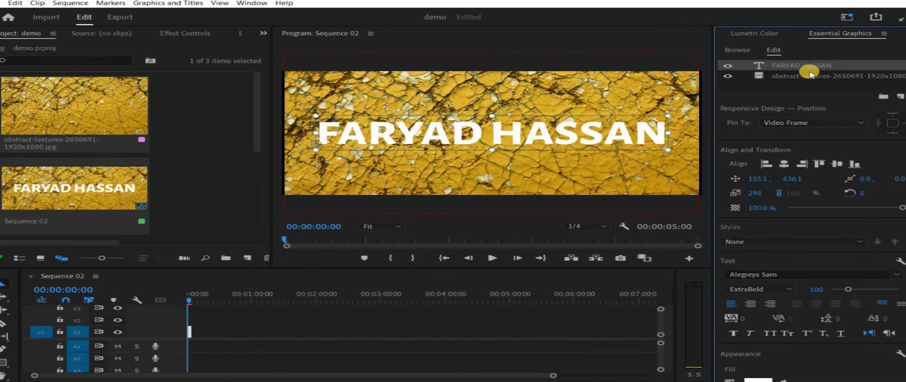
pyautogui.scroll(-5, 811, 226)
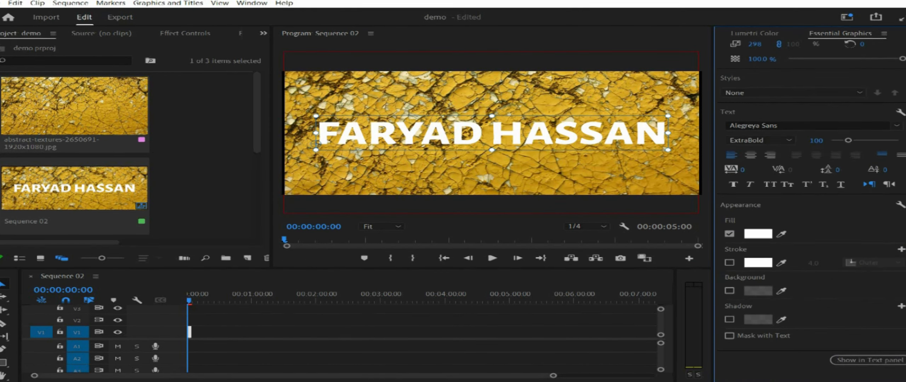
pyautogui.click(730, 336)
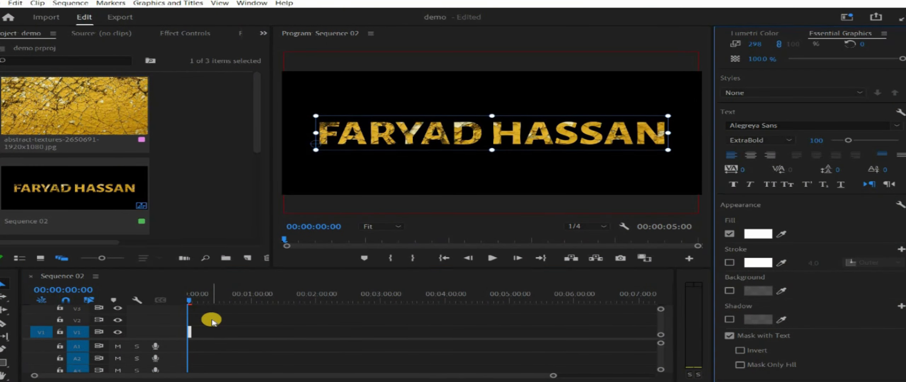
# Deselect the title graphic and zoom the timeline in two steps
pyautogui.click(211, 321)
pyautogui.press('=')
pyautogui.press('=')
pyautogui.press('=')
pyautogui.press('=')
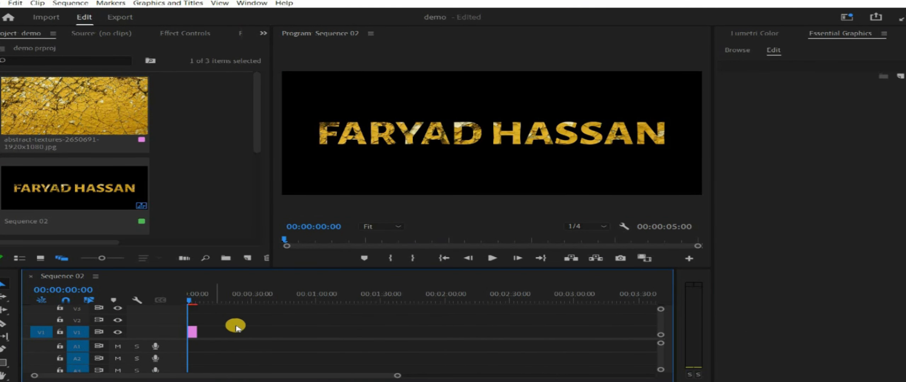
pyautogui.press('=')
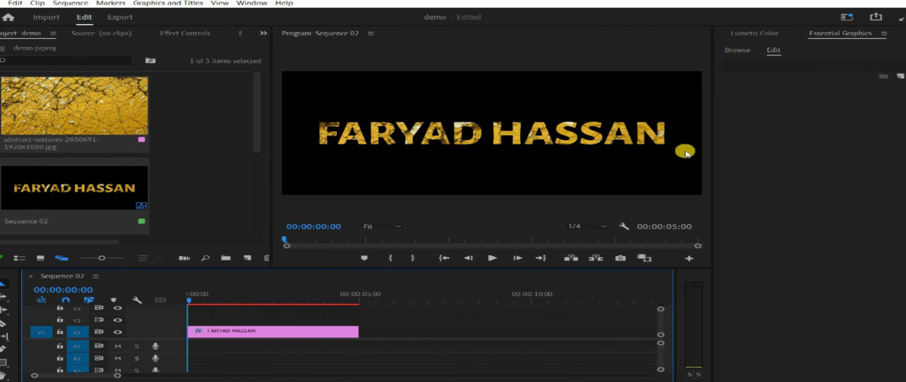
# Create a 1920x1080 Color Matte in hex 5D7355 and place it on V1 below the title
pyautogui.click(247, 260)
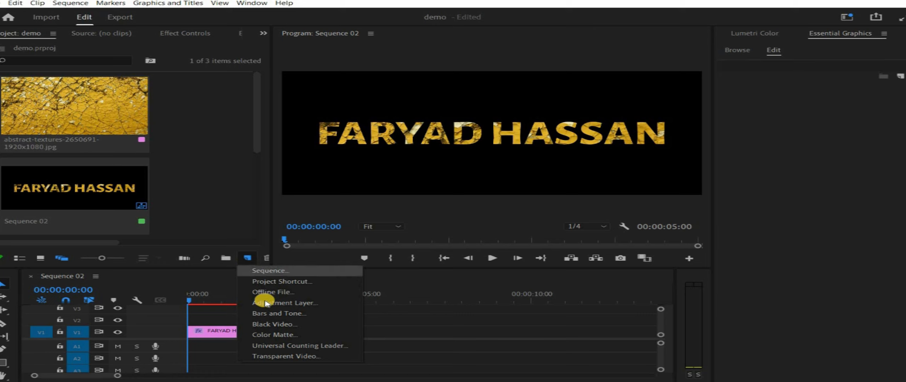
pyautogui.click(271, 335)
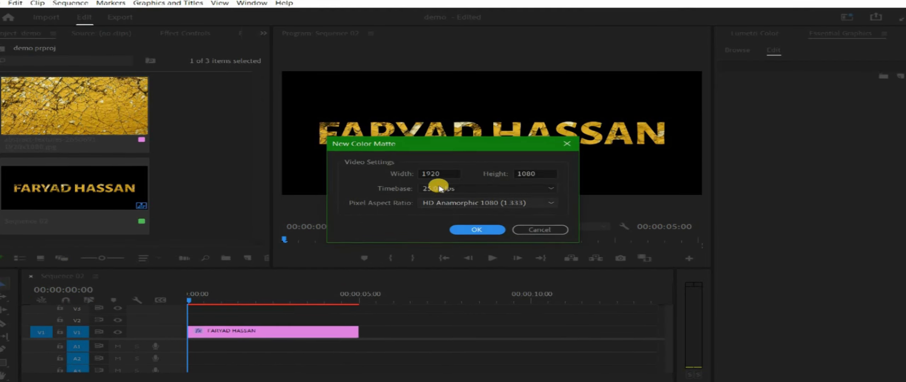
pyautogui.click(472, 228)
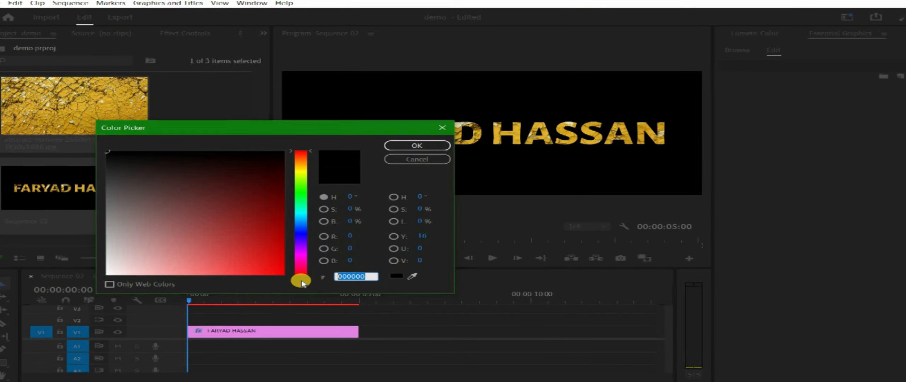
pyautogui.write('5D7355')
pyautogui.click(417, 145)
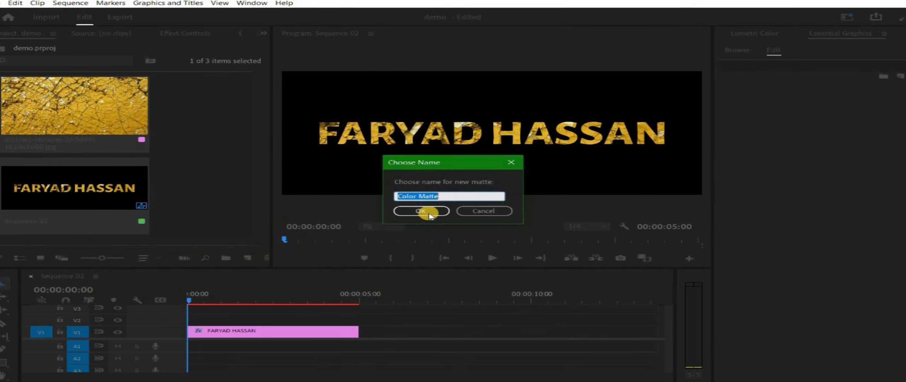
pyautogui.click(431, 213)
pyautogui.moveTo(258, 136); pyautogui.dragTo(258, 223)
pyautogui.moveTo(119, 171); pyautogui.dragTo(189, 331)
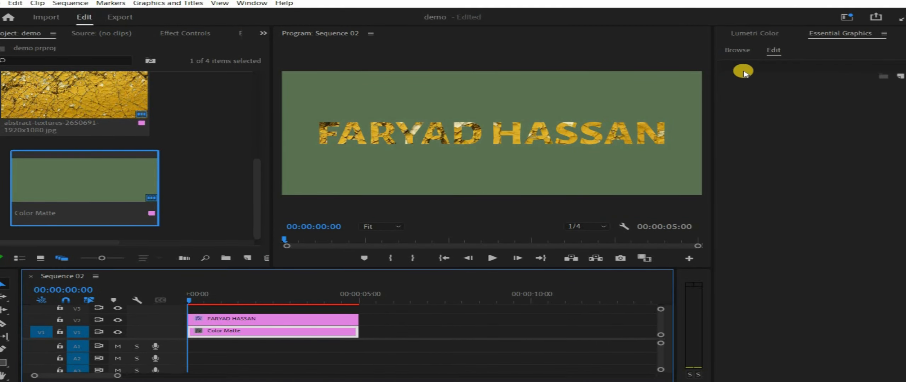
# Give the green matte a Lumetri vignette with Amount -3 and Roundness -5.5
pyautogui.click(758, 33)
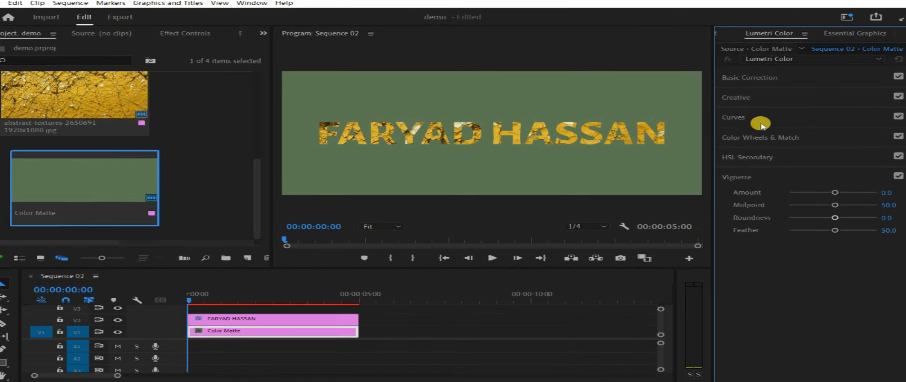
pyautogui.click(251, 3)
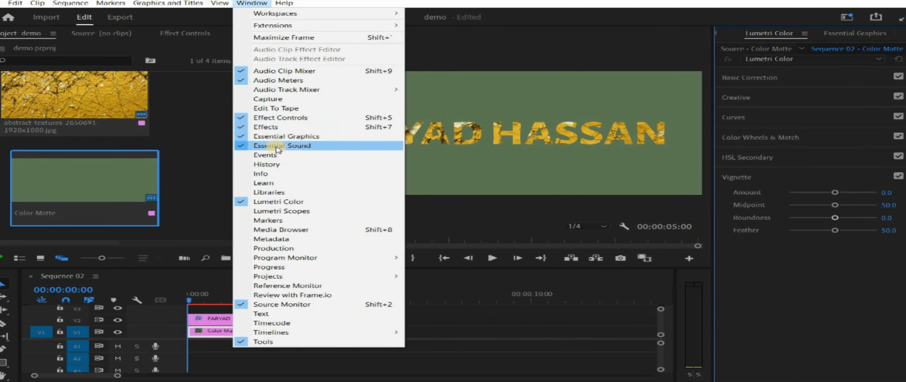
pyautogui.click(560, 1)
pyautogui.moveTo(835, 192); pyautogui.dragTo(769, 194)
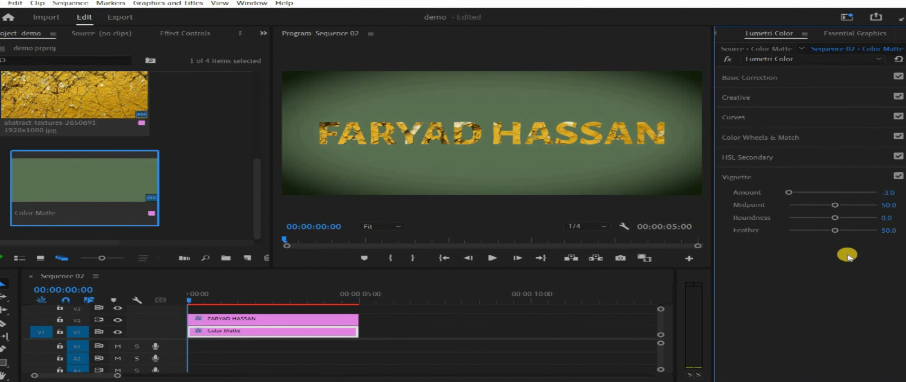
pyautogui.moveTo(835, 233); pyautogui.dragTo(853, 231)
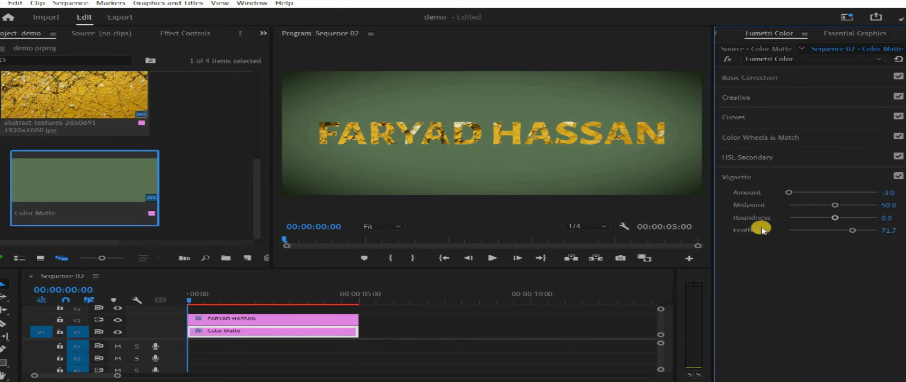
pyautogui.moveTo(836, 218); pyautogui.dragTo(831, 220)
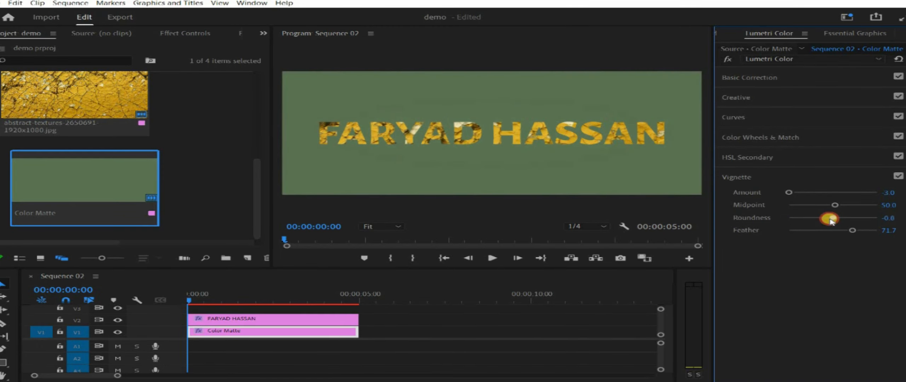
# Set the vignette Midpoint to 27 and Feather to 100, then open the nested title sequence
pyautogui.moveTo(714, 191)
pyautogui.mouseDown()
pyautogui.moveTo(775, 193)
pyautogui.moveTo(707, 195)
pyautogui.mouseUp()
pyautogui.moveTo(829, 206); pyautogui.dragTo(817, 208)
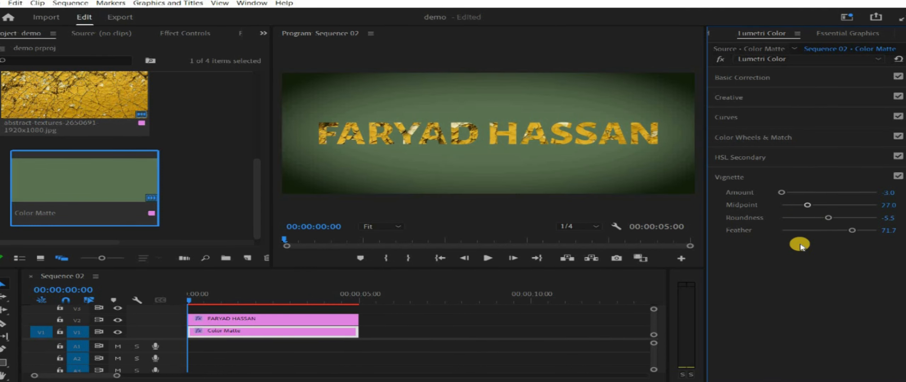
pyautogui.moveTo(855, 231); pyautogui.dragTo(878, 230)
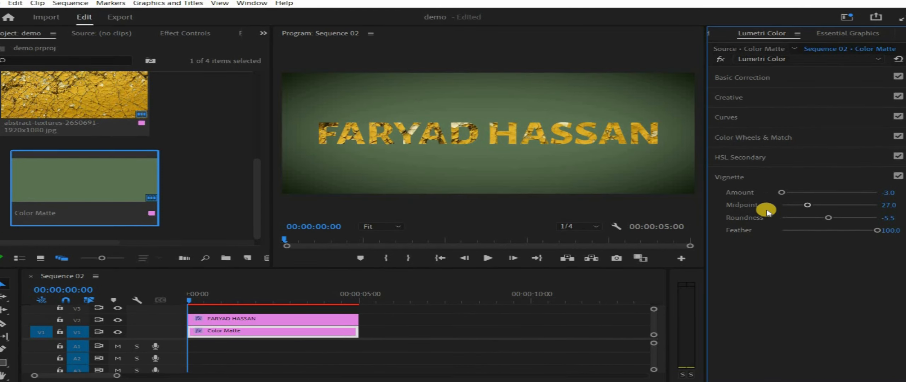
pyautogui.moveTo(707, 198); pyautogui.dragTo(879, 217)
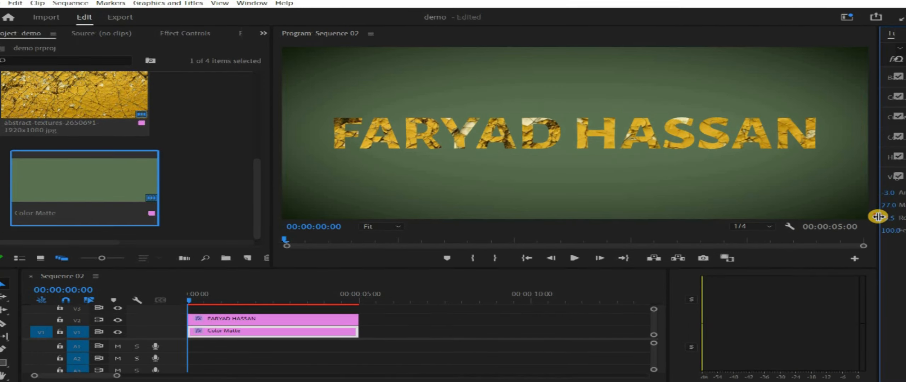
pyautogui.click(279, 319)
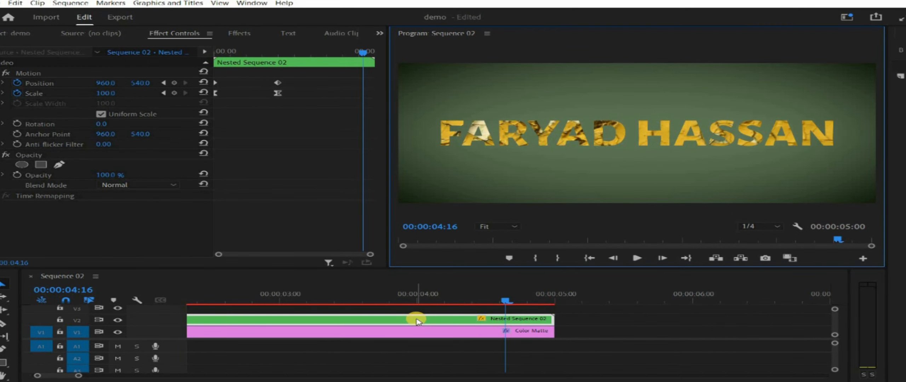
pyautogui.doubleClick(417, 321)
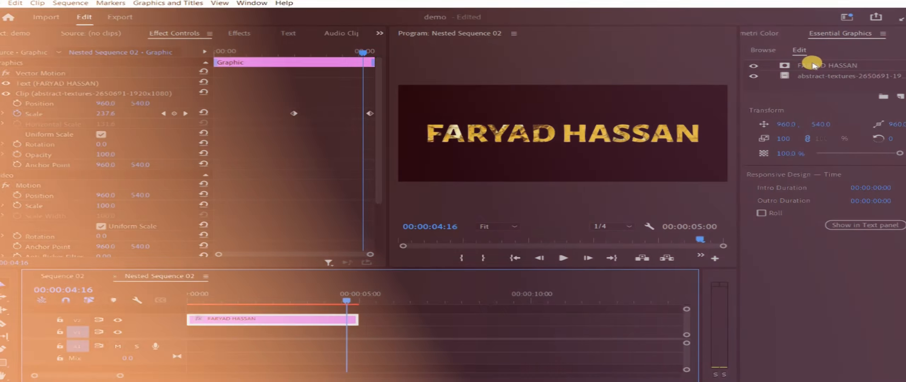
pyautogui.click(818, 66)
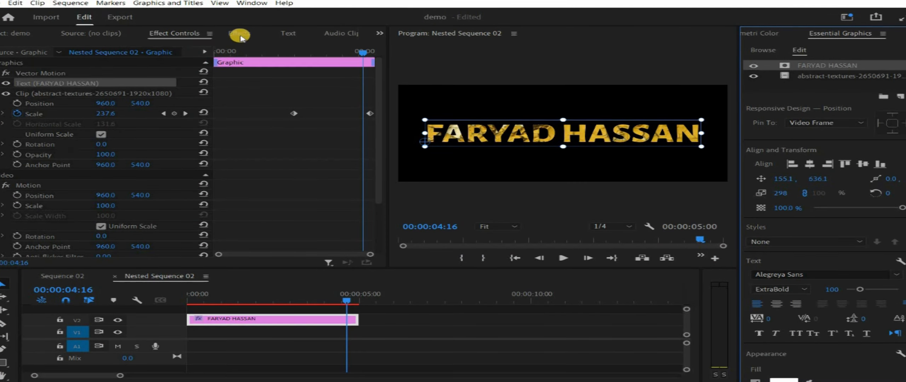
pyautogui.click(240, 33)
pyautogui.moveTo(77, 166); pyautogui.dragTo(238, 319)
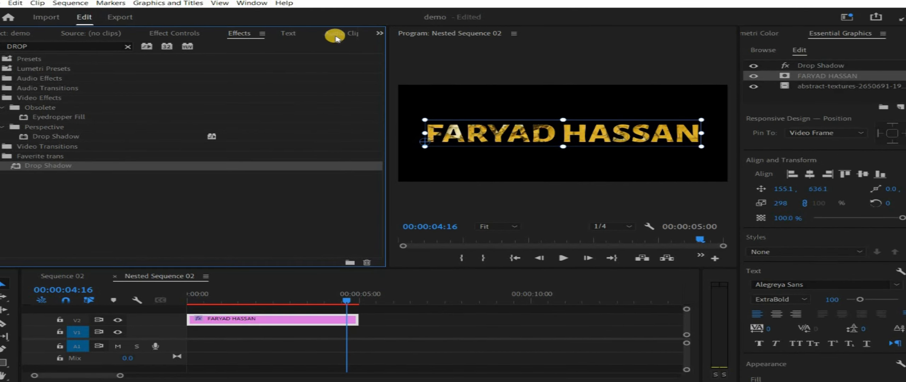
# Set the drop shadow to 100% opacity and 90° direction, then return to Sequence 02
pyautogui.click(164, 38)
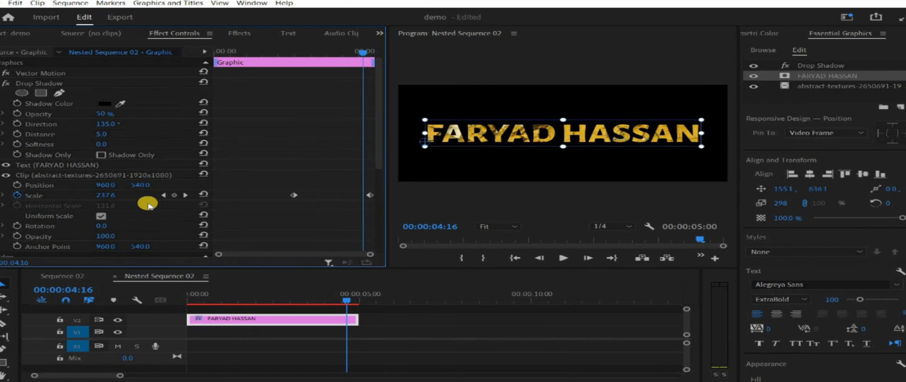
pyautogui.moveTo(102, 113); pyautogui.dragTo(168, 124)
pyautogui.click(102, 125)
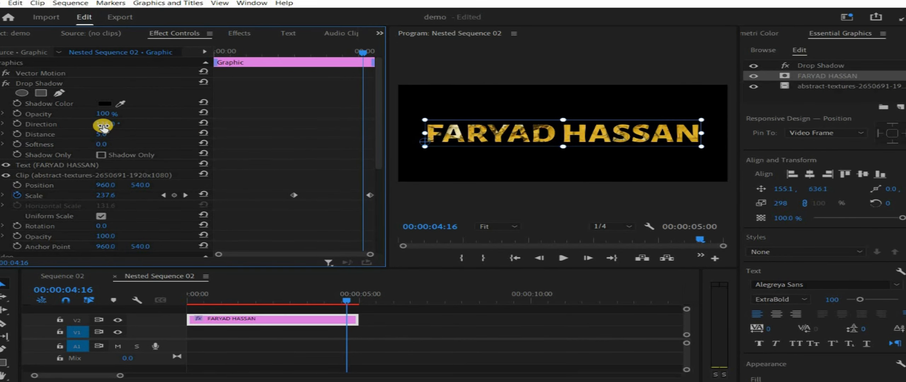
pyautogui.write('90')
pyautogui.click(59, 141)
pyautogui.click(114, 276)
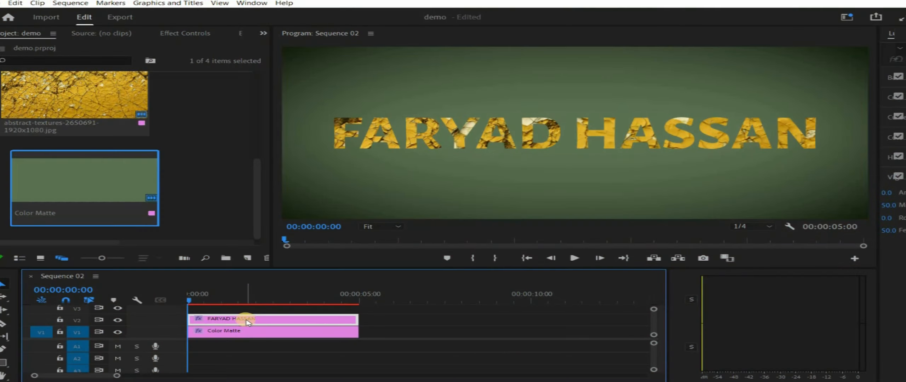
# Nest the V2 title clip as Nested Sequence 02
pyautogui.rightClick(247, 321)
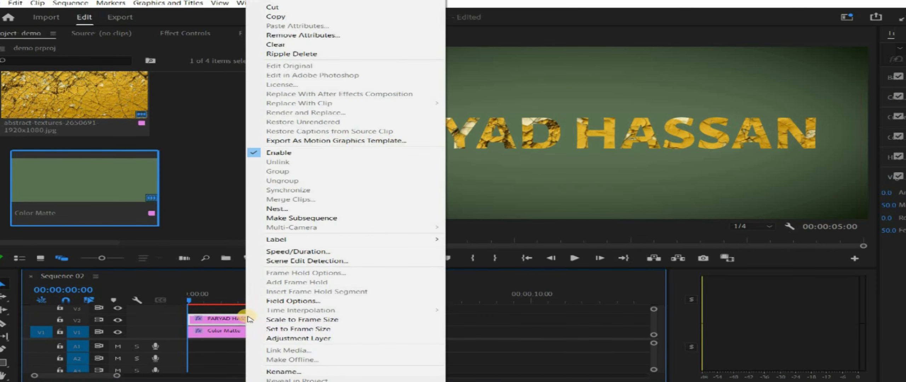
pyautogui.click(305, 220)
pyautogui.click(418, 206)
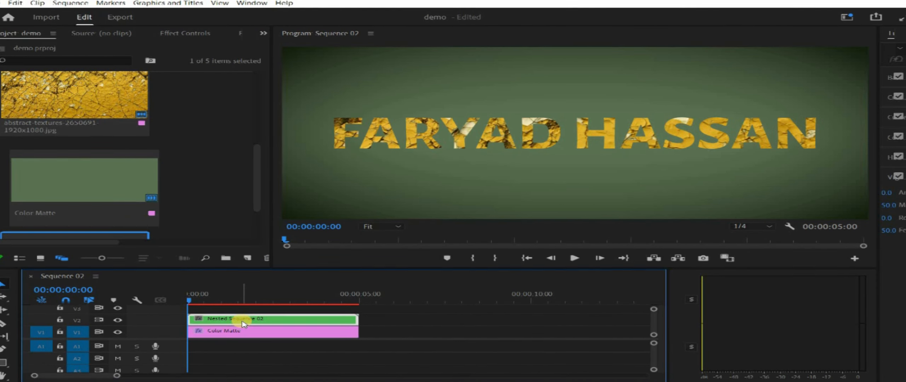
# Enable Scale and Position keyframes on the nested clip and move the playhead to 00:00:01:19
pyautogui.click(185, 33)
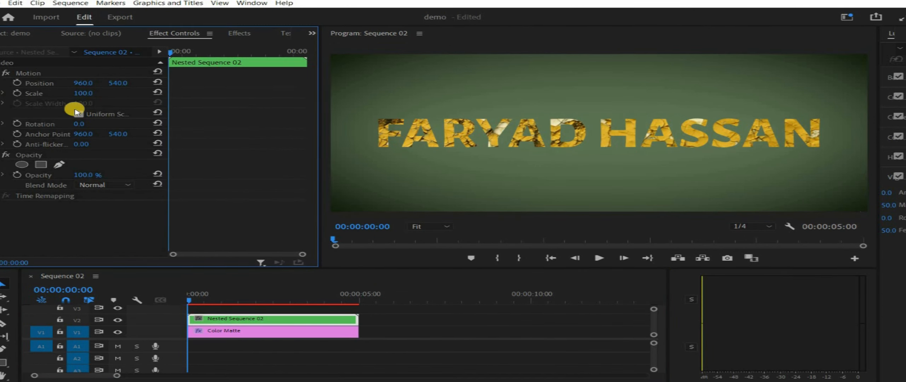
pyautogui.click(16, 94)
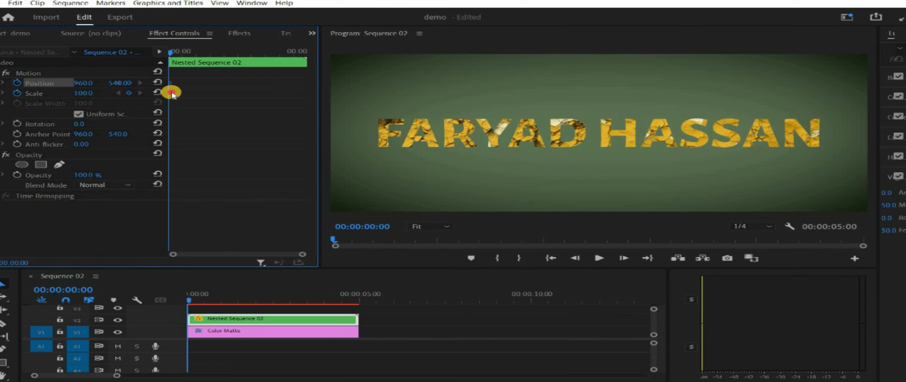
pyautogui.moveTo(171, 94); pyautogui.dragTo(193, 96)
pyautogui.click(404, 333)
pyautogui.press('=')
pyautogui.press('=')
pyautogui.click(298, 331)
pyautogui.moveTo(189, 302); pyautogui.dragTo(463, 307)
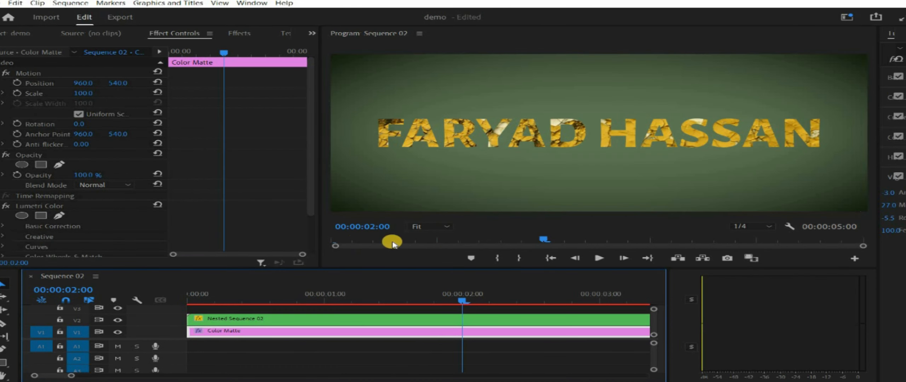
pyautogui.click(381, 323)
# Back at 00:00:00:00, scrub the nested title's Scale sharply up, through 2208 to 3725
pyautogui.moveTo(209, 81); pyautogui.dragTo(223, 115)
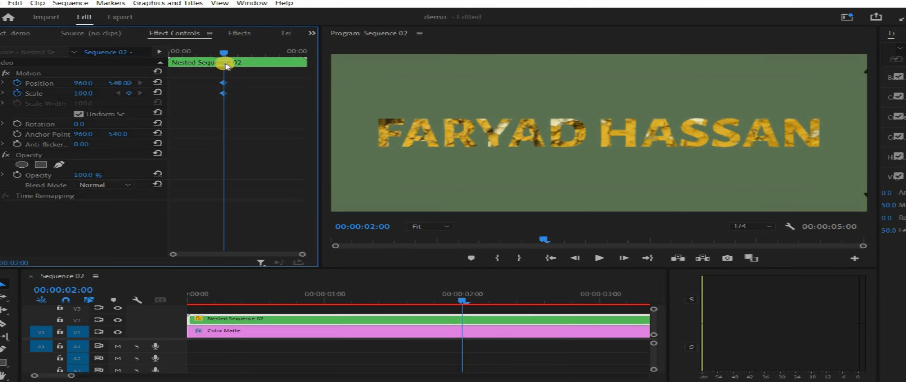
pyautogui.moveTo(209, 55); pyautogui.dragTo(151, 63)
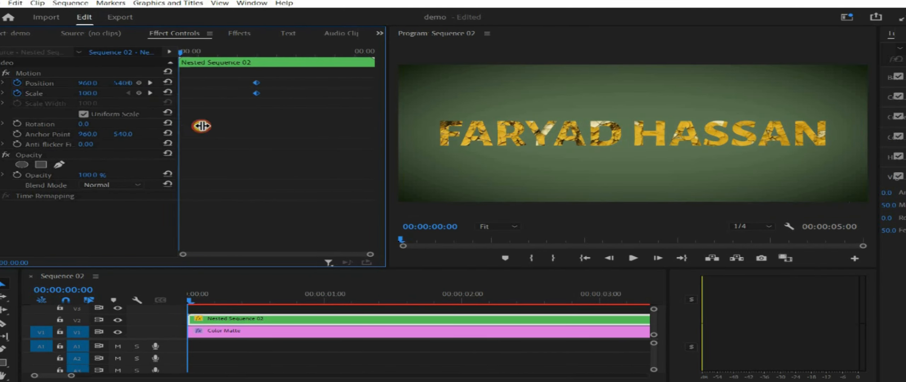
pyautogui.moveTo(180, 126); pyautogui.dragTo(214, 126)
pyautogui.moveTo(106, 94); pyautogui.dragTo(227, 112)
pyautogui.moveTo(106, 93); pyautogui.dragTo(678, 160)
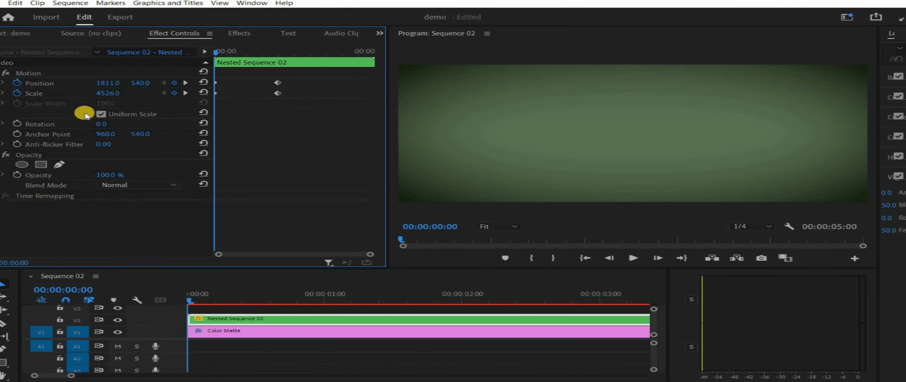
# Apply Ease In and Ease Out to the title's Scale keyframe, then preview the zoom
pyautogui.rightClick(278, 94)
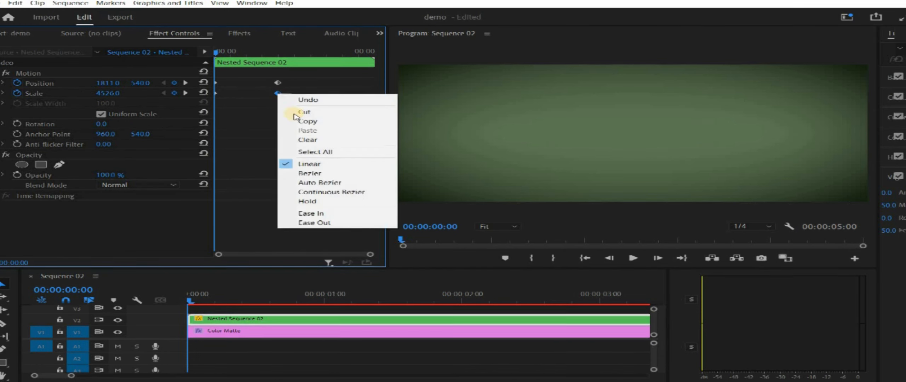
pyautogui.click(312, 214)
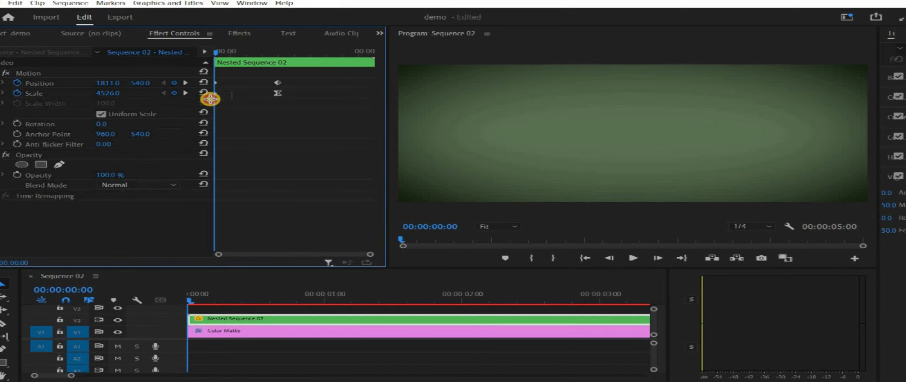
pyautogui.rightClick(217, 94)
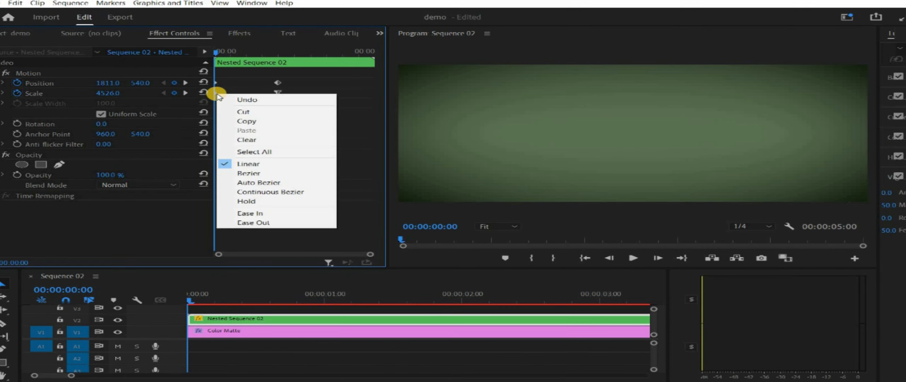
pyautogui.click(279, 223)
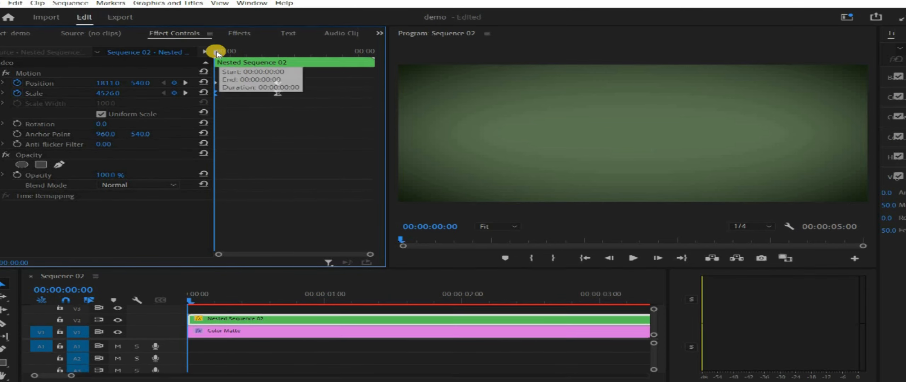
pyautogui.press('space')
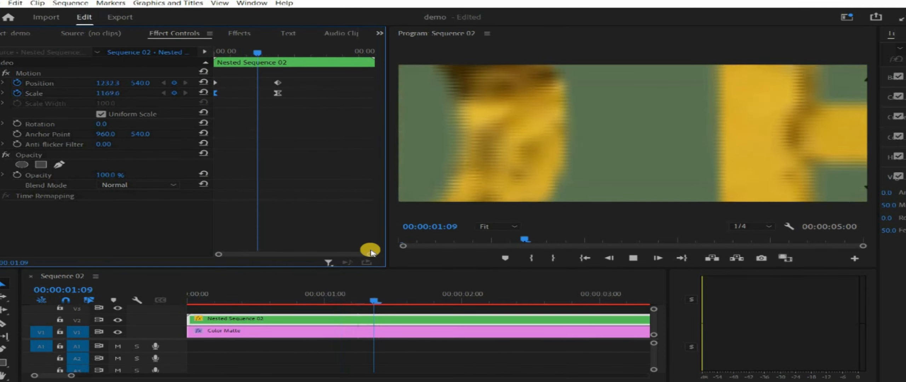
pyautogui.press('space')
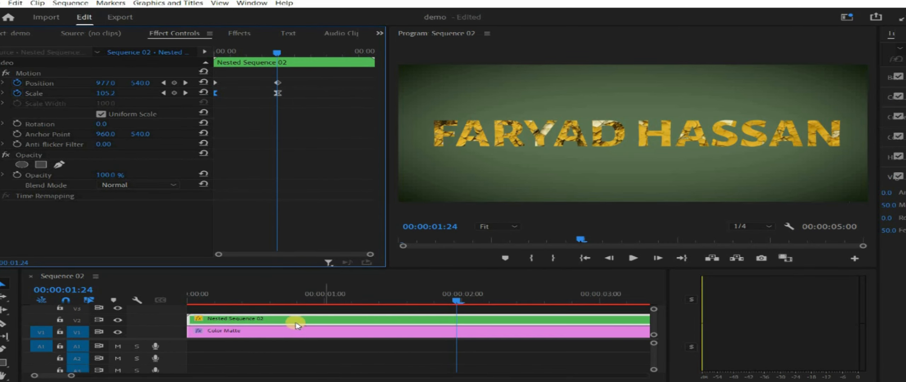
# Open the nested title sequence and select the abstract-textures layer's transform properties
pyautogui.doubleClick(372, 319)
pyautogui.click(281, 319)
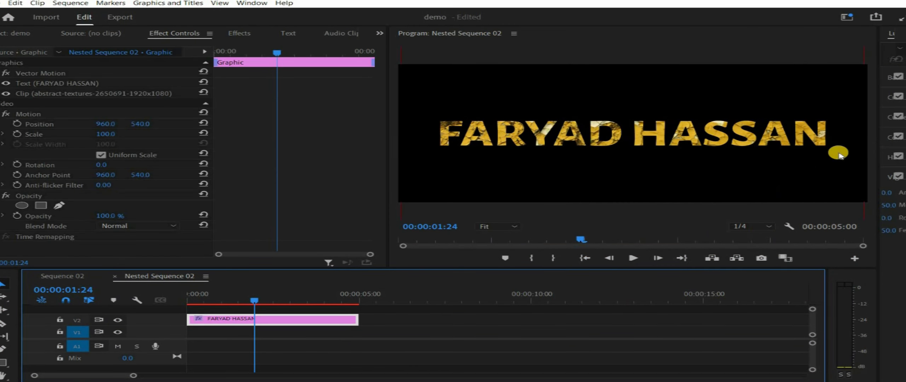
pyautogui.moveTo(884, 162); pyautogui.dragTo(744, 166)
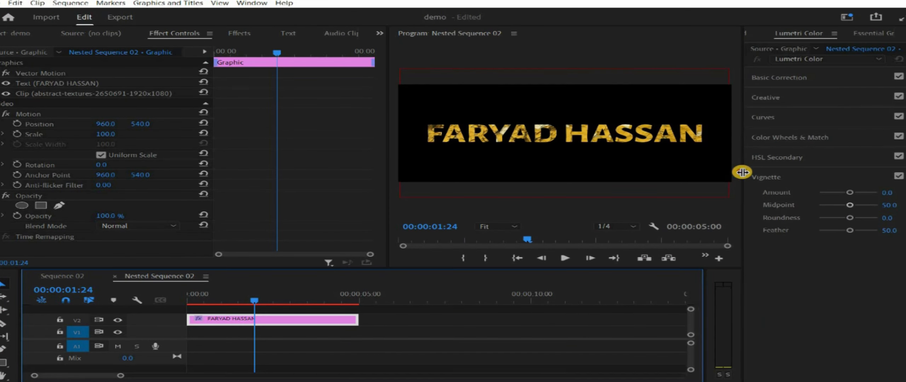
pyautogui.click(837, 77)
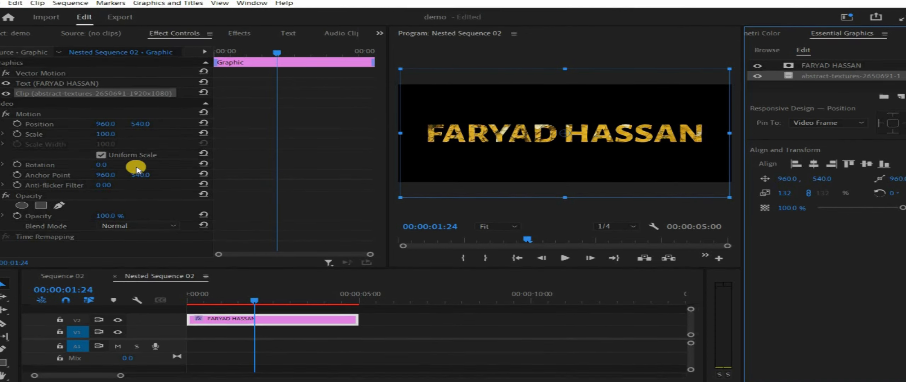
pyautogui.click(2, 94)
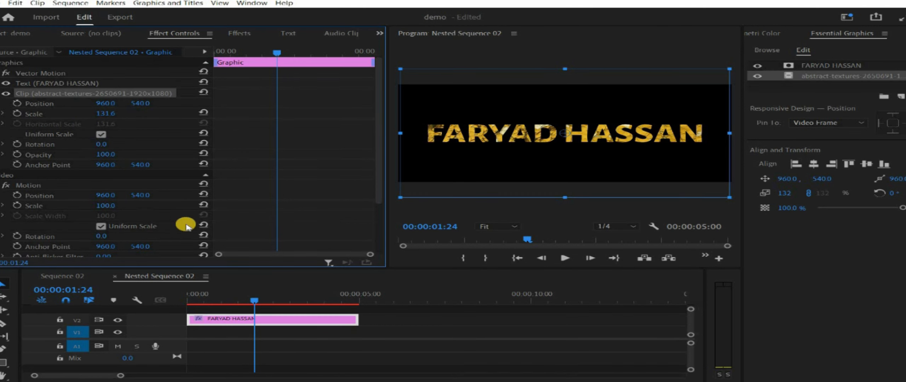
# Keyframe the texture Scale from 131.6 at 00:00:02:13 to 249.6 at 00:00:04:22
pyautogui.moveTo(256, 303); pyautogui.dragTo(276, 305)
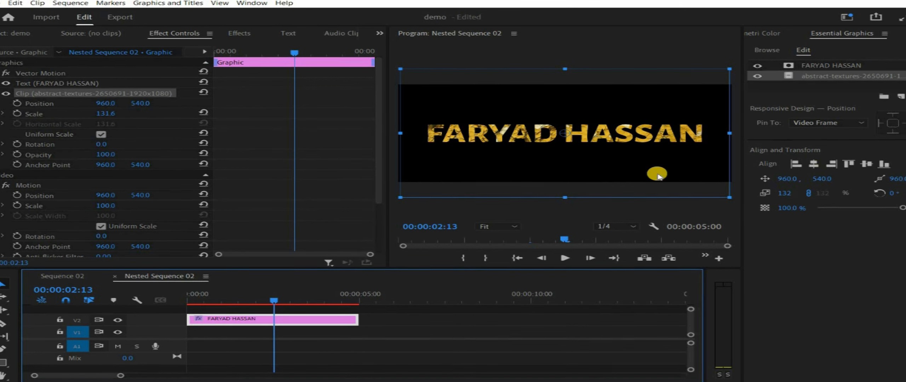
pyautogui.click(17, 114)
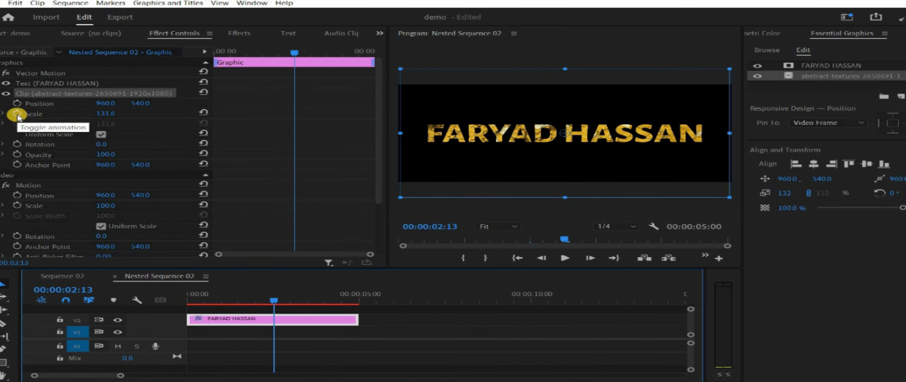
pyautogui.click(17, 114)
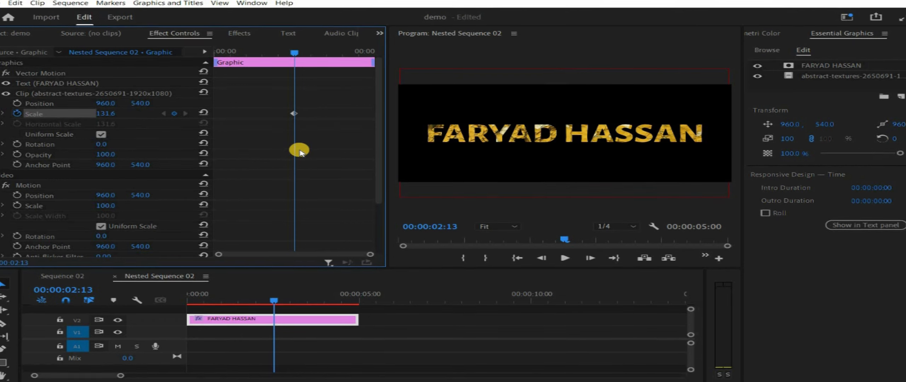
pyautogui.moveTo(277, 303); pyautogui.dragTo(358, 307)
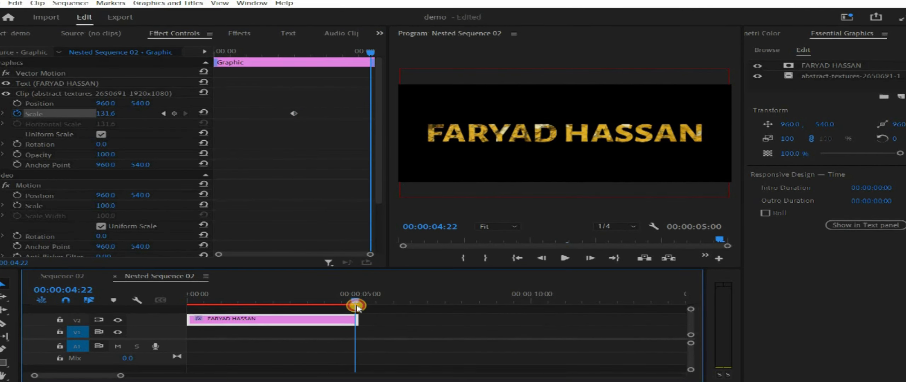
pyautogui.moveTo(105, 114); pyautogui.dragTo(208, 123)
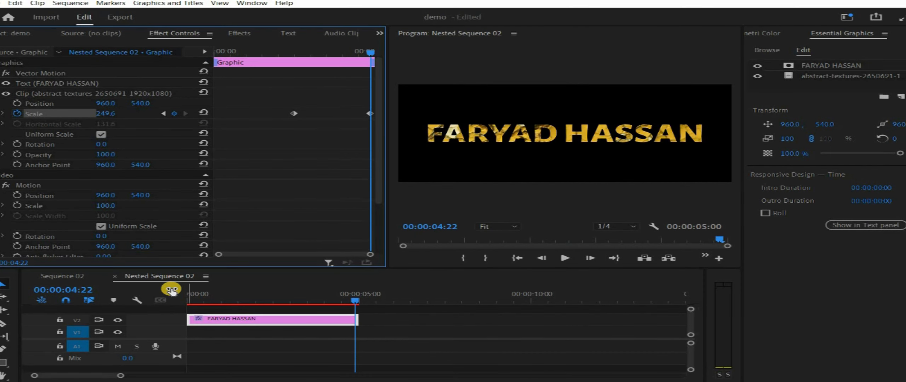
pyautogui.click(294, 114)
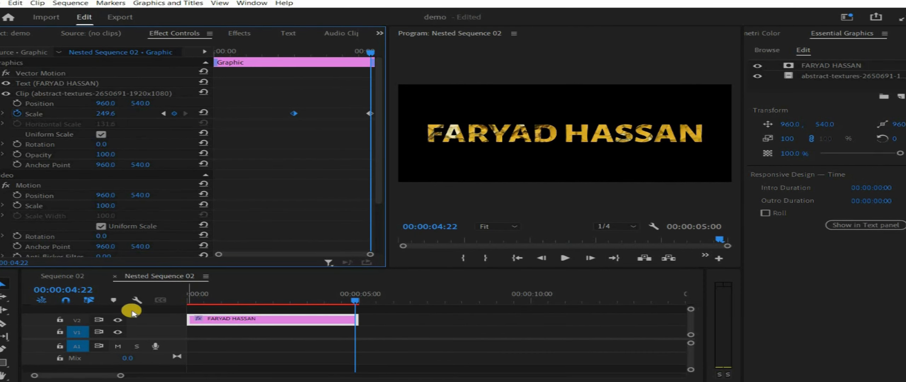
# Return to Sequence 02 at its start with an enlarged Program monitor
pyautogui.click(116, 276)
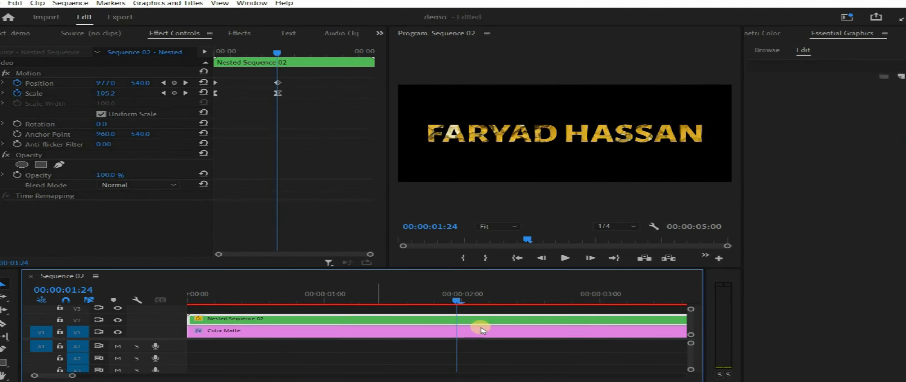
pyautogui.moveTo(457, 301); pyautogui.dragTo(189, 301)
pyautogui.moveTo(741, 163); pyautogui.dragTo(899, 188)
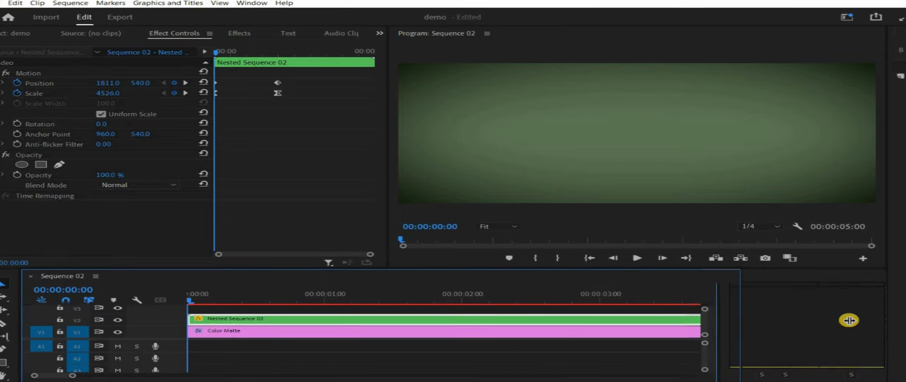